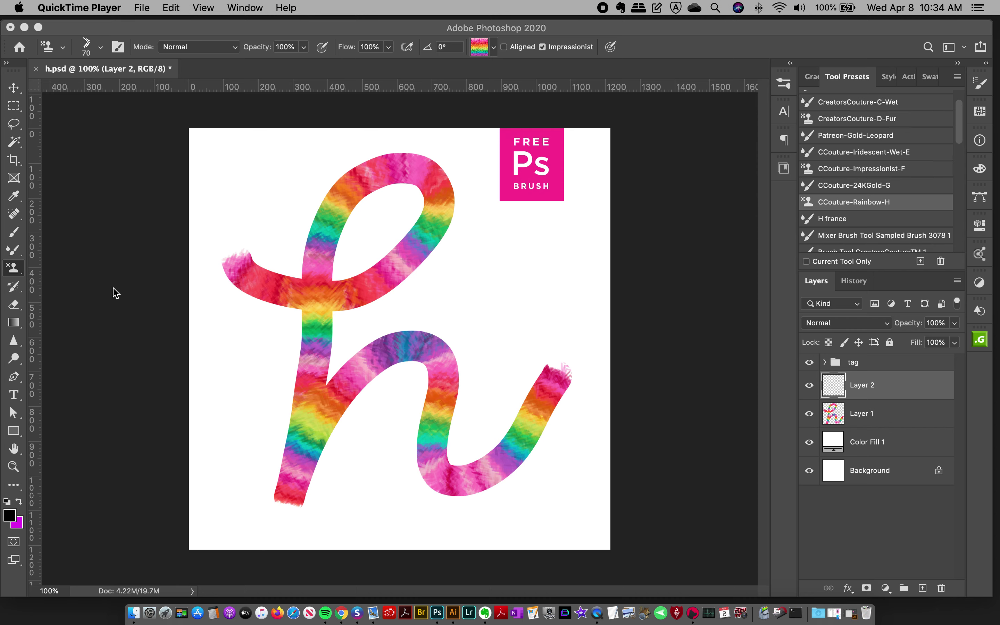
# Switch to Photoshop and hide Layer 1 so the rainbow h disappears.
pyautogui.click(330, 266)
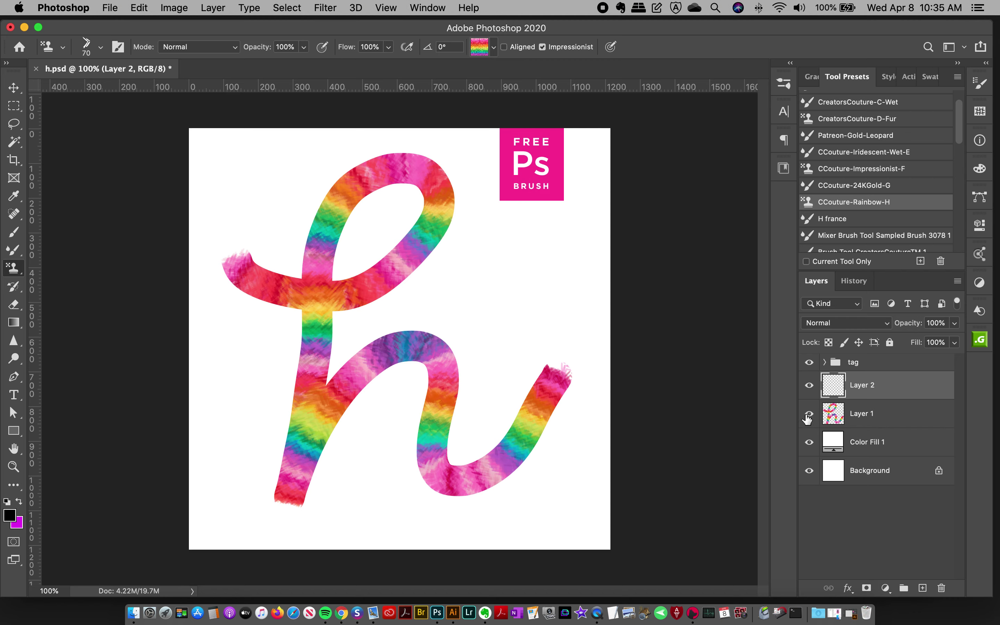
pyautogui.click(807, 414)
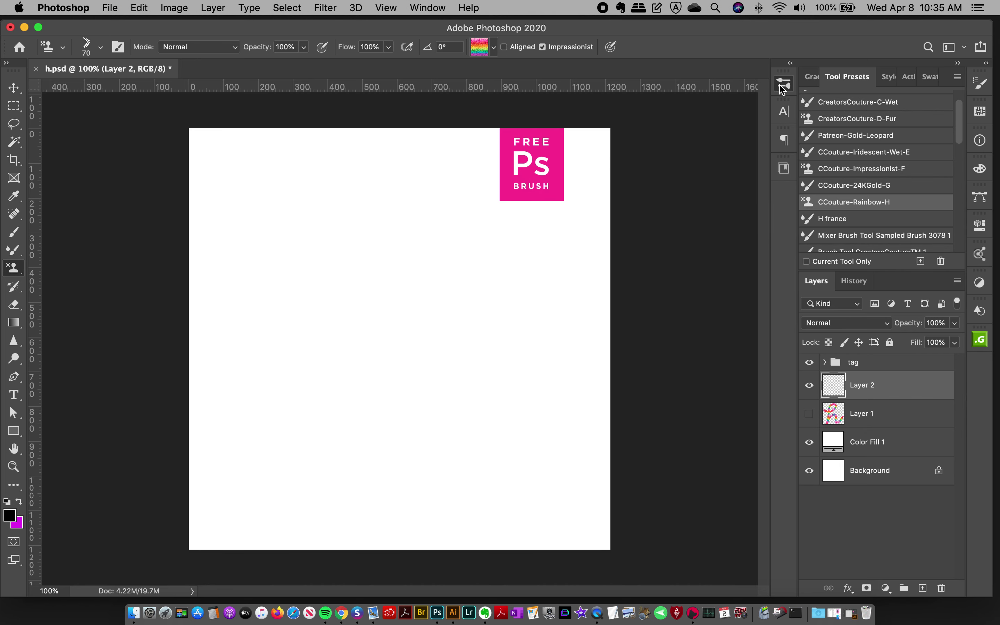
# Show the Brushes panel, then check and close the Brushes and Tool Presets flyout menus.
pyautogui.click(784, 84)
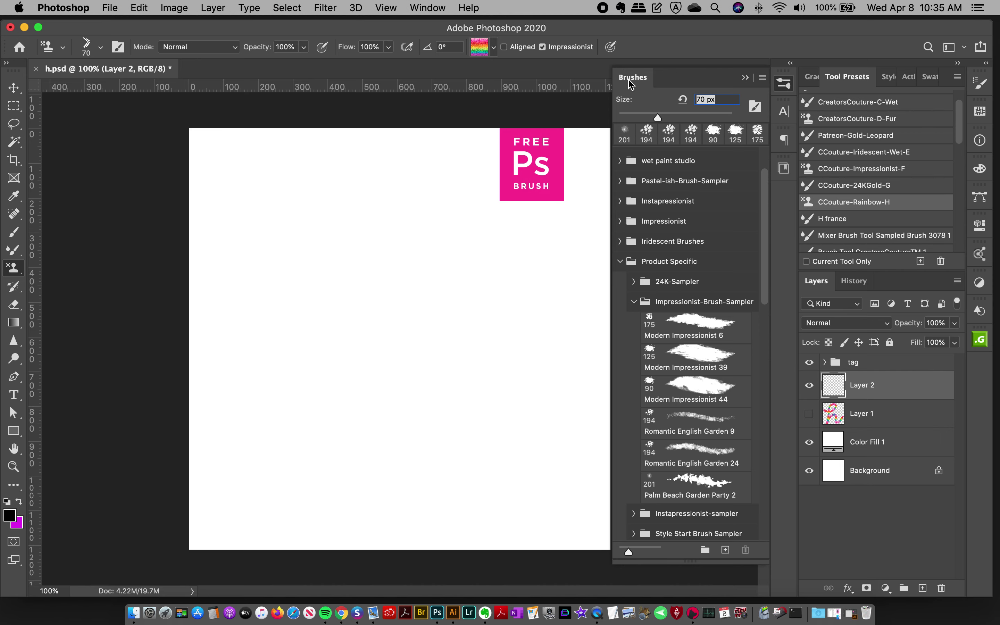
pyautogui.click(762, 78)
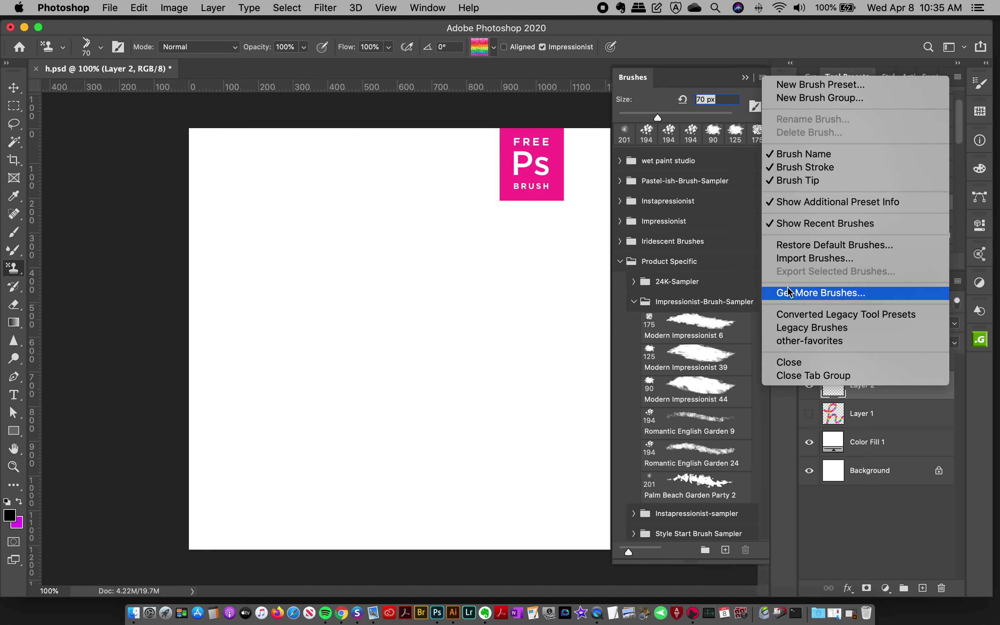
pyautogui.click(866, 47)
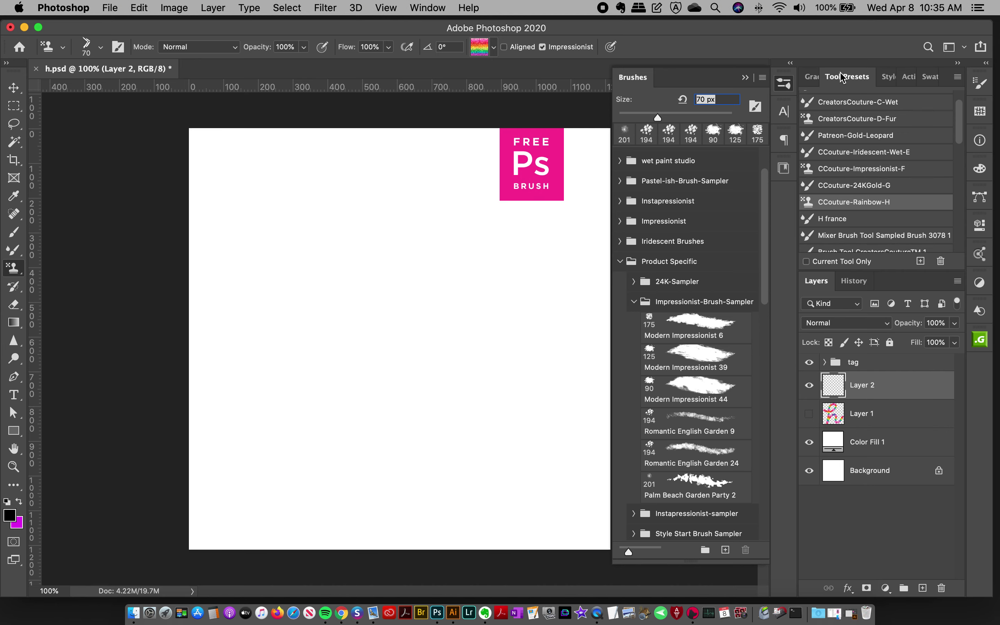
pyautogui.click(957, 77)
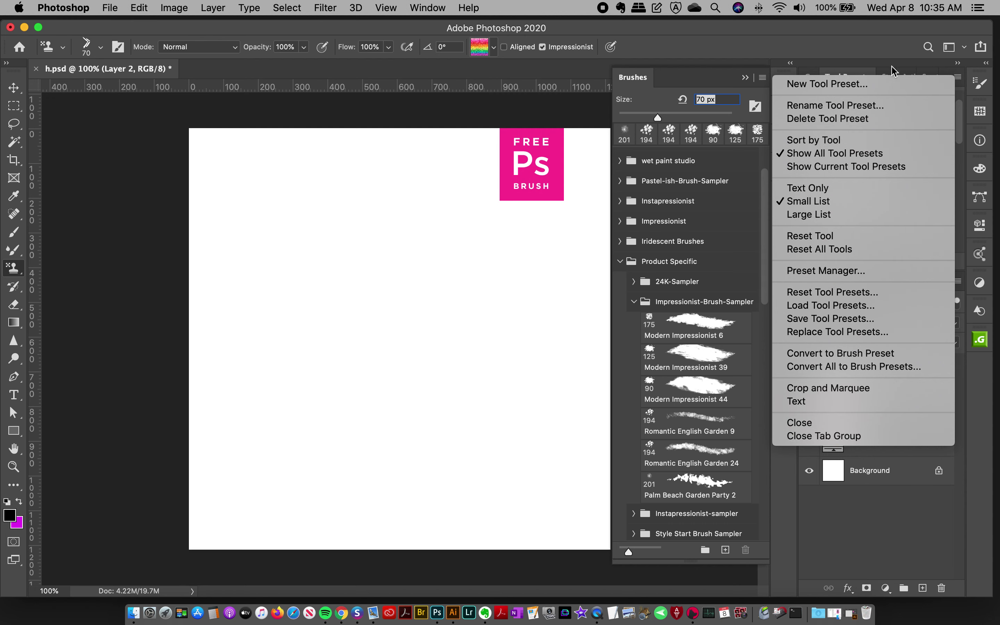
pyautogui.click(867, 47)
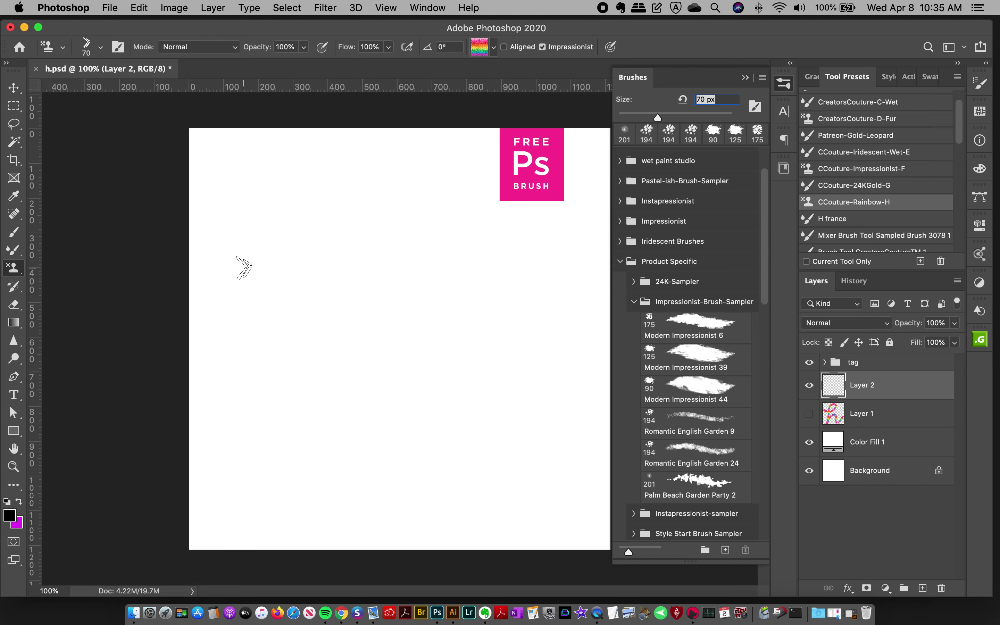
# Paint a rainbow cursive h on Layer 2, undoing two attempts before the final stroke.
pyautogui.moveTo(237, 268)
pyautogui.mouseDown()
pyautogui.moveTo(304, 301)
pyautogui.moveTo(338, 292)
pyautogui.moveTo(377, 243)
pyautogui.moveTo(336, 192)
pyautogui.moveTo(300, 479)
pyautogui.moveTo(325, 377)
pyautogui.moveTo(376, 347)
pyautogui.moveTo(408, 391)
pyautogui.moveTo(402, 381)
pyautogui.moveTo(405, 422)
pyautogui.moveTo(452, 443)
pyautogui.moveTo(509, 403)
pyautogui.moveTo(539, 333)
pyautogui.mouseUp()
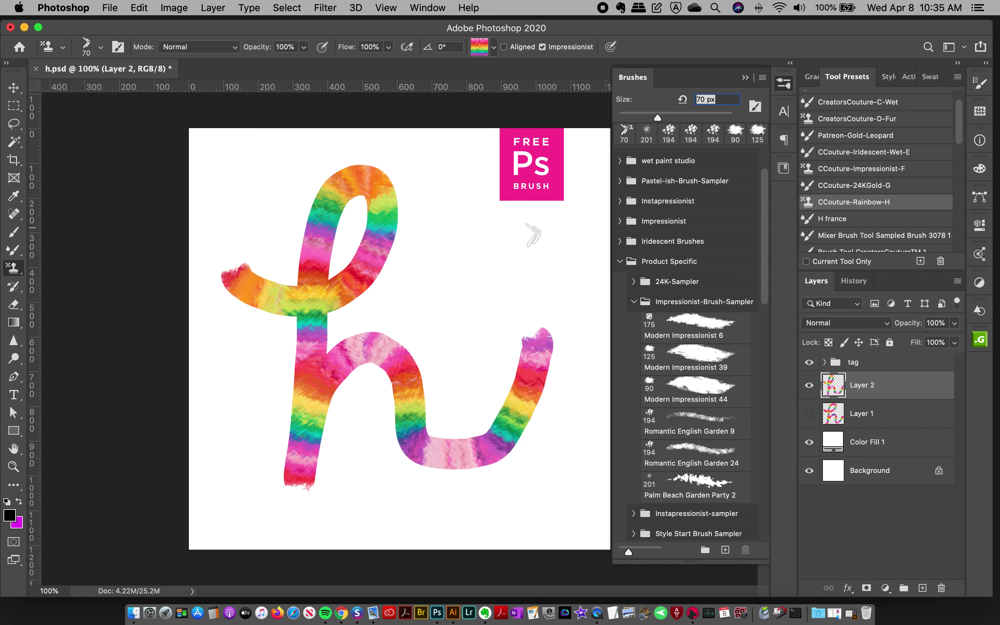
pyautogui.press('super+z')
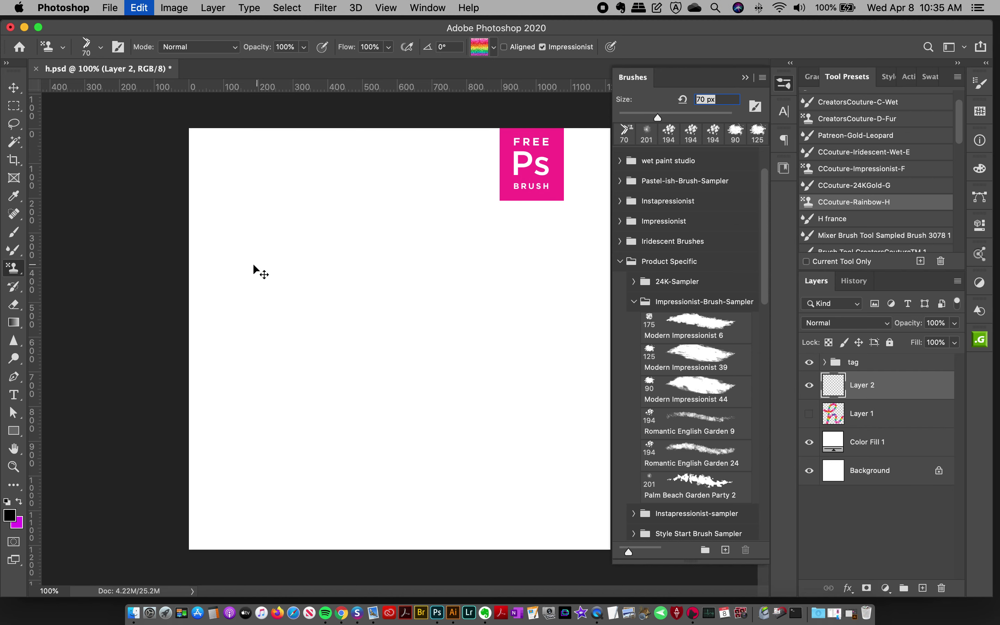
pyautogui.moveTo(236, 264)
pyautogui.mouseDown()
pyautogui.moveTo(297, 299)
pyautogui.moveTo(381, 251)
pyautogui.moveTo(385, 194)
pyautogui.moveTo(322, 248)
pyautogui.moveTo(302, 475)
pyautogui.moveTo(360, 358)
pyautogui.moveTo(405, 445)
pyautogui.moveTo(447, 469)
pyautogui.moveTo(507, 373)
pyautogui.mouseUp()
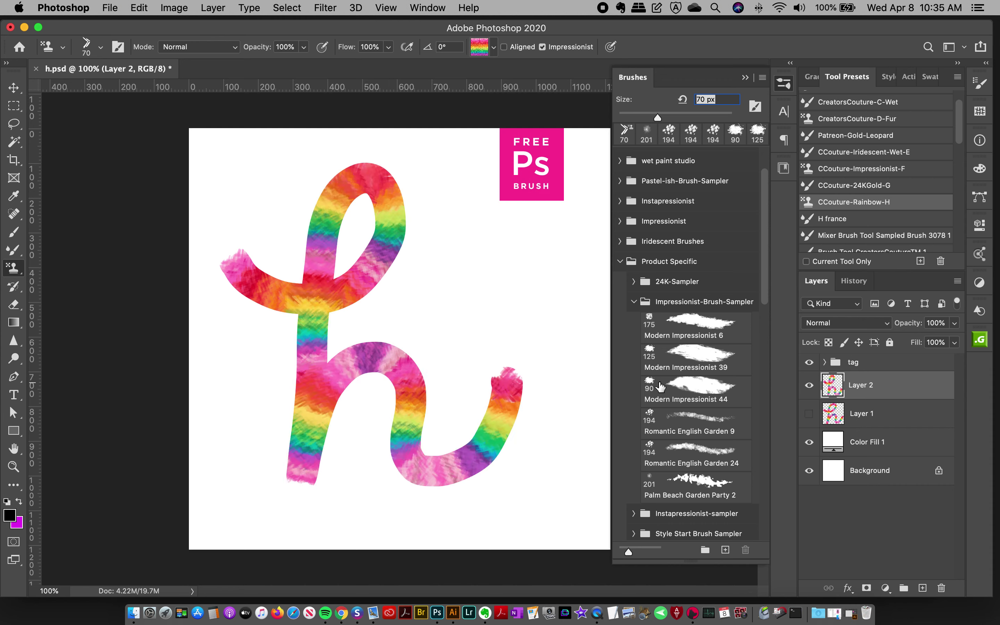
pyautogui.press('super+z')
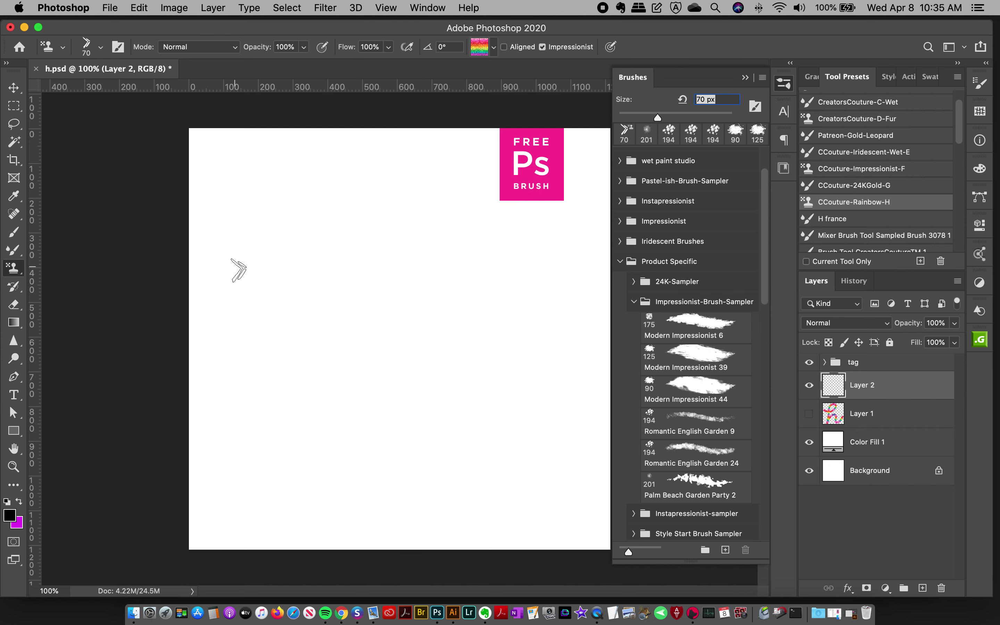
pyautogui.moveTo(239, 270); pyautogui.dragTo(524, 407)
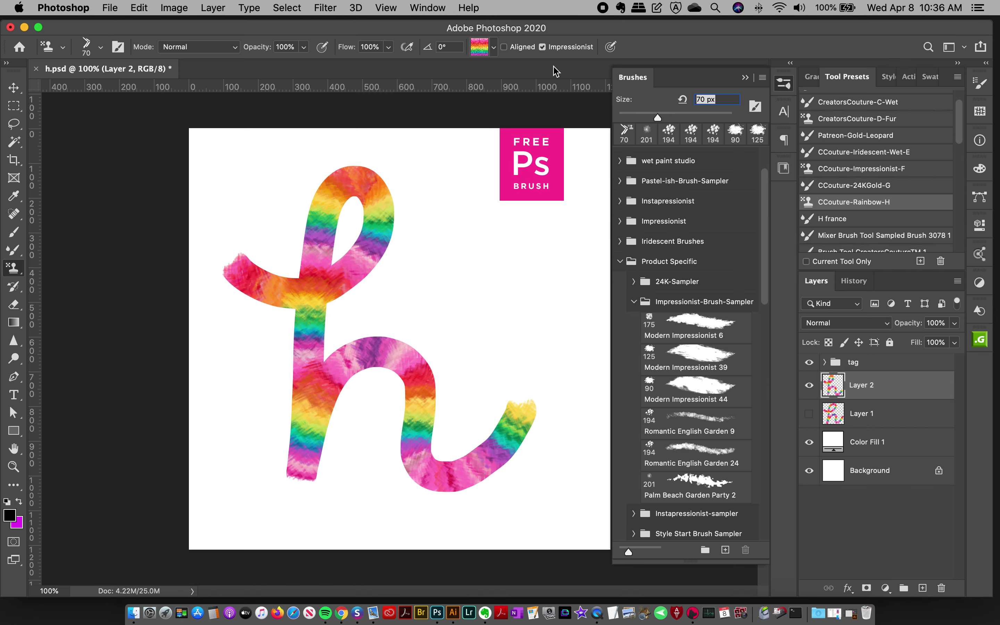
# Browse the pattern picker list and its options menu without choosing anything.
pyautogui.click(783, 85)
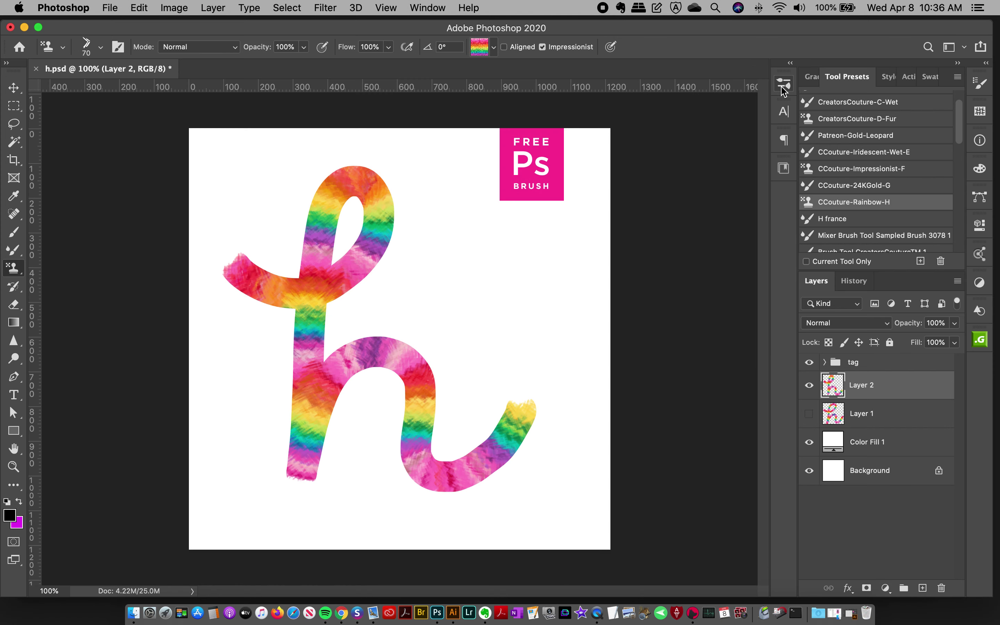
pyautogui.click(480, 49)
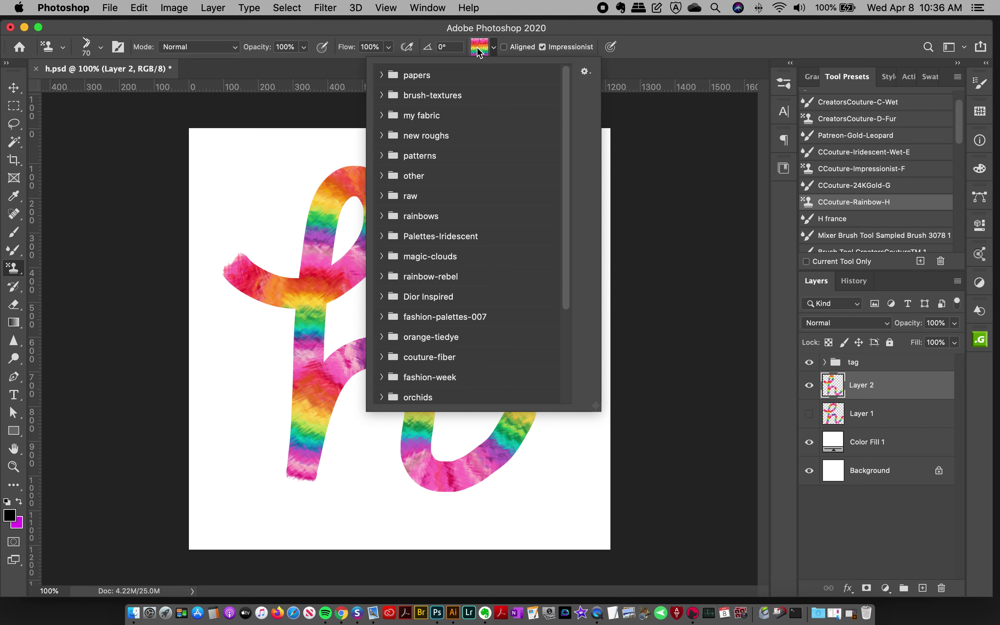
pyautogui.moveTo(567, 156); pyautogui.dragTo(542, 319)
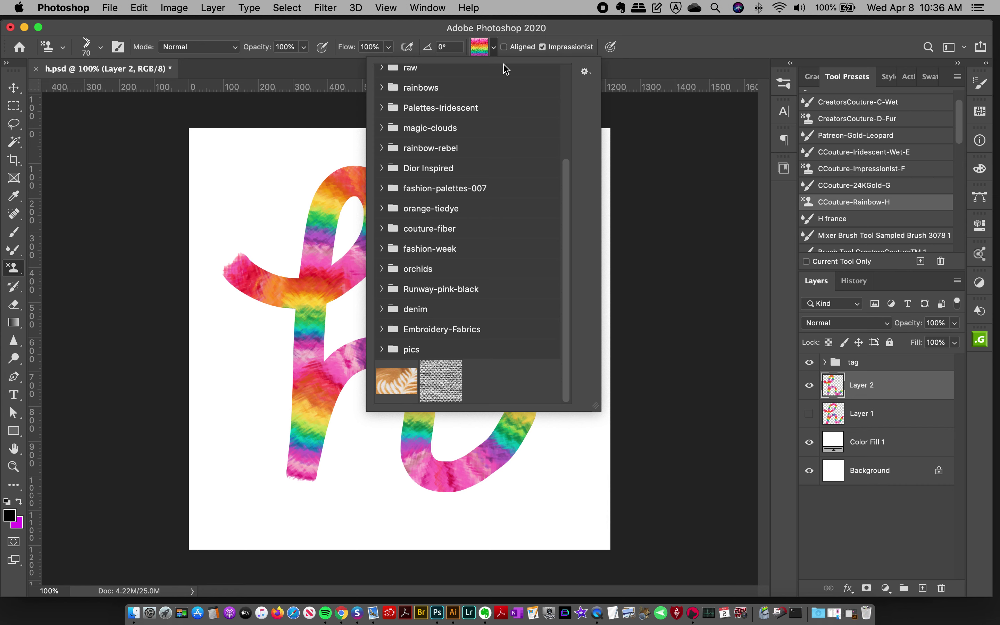
pyautogui.click(587, 75)
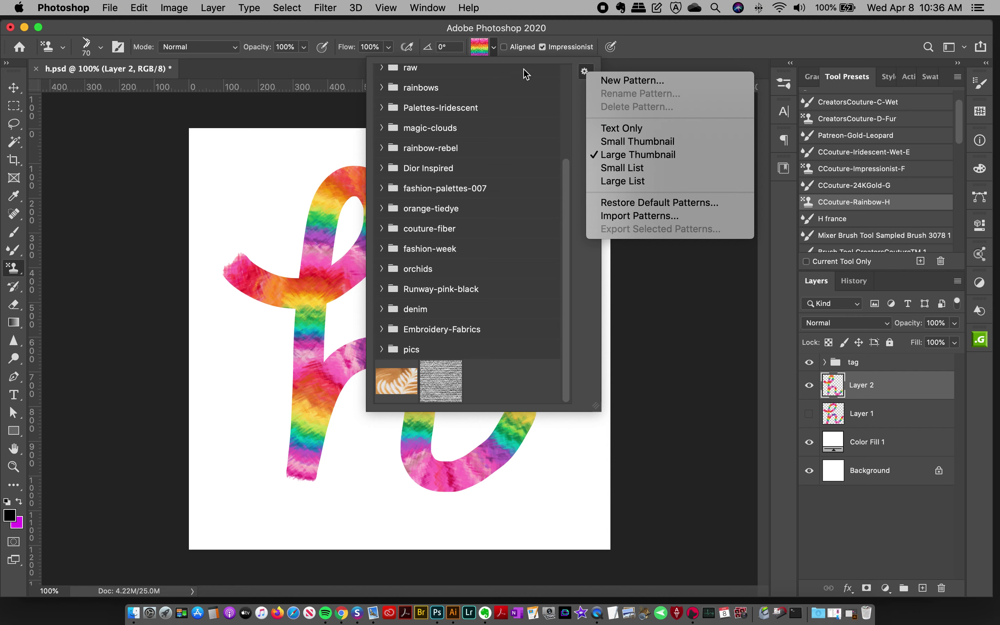
pyautogui.click(481, 49)
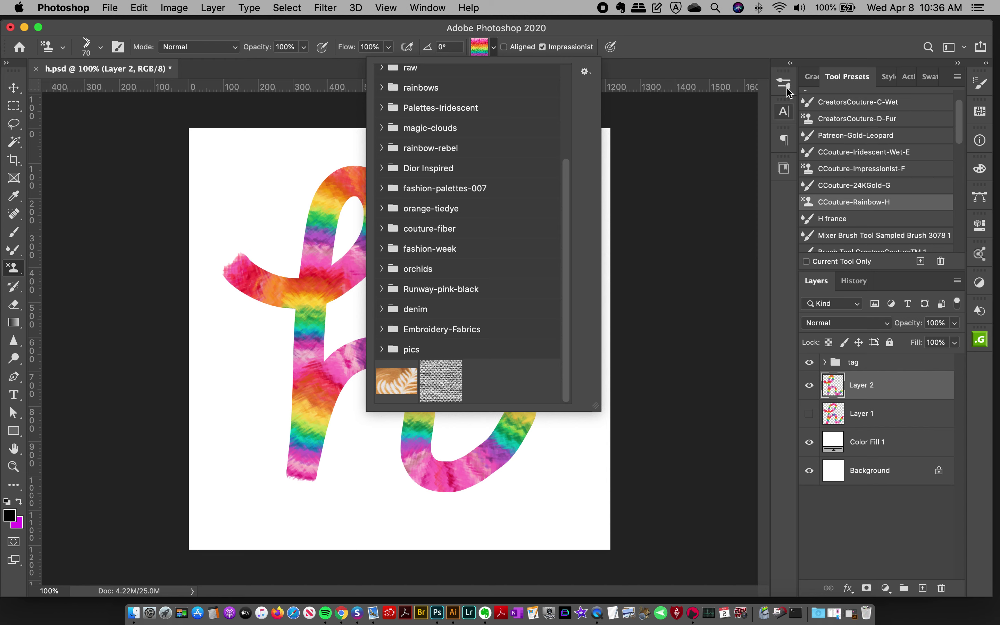
# Check Brush Settings, then view the Patterns panel and dismiss its options menu.
pyautogui.click(789, 91)
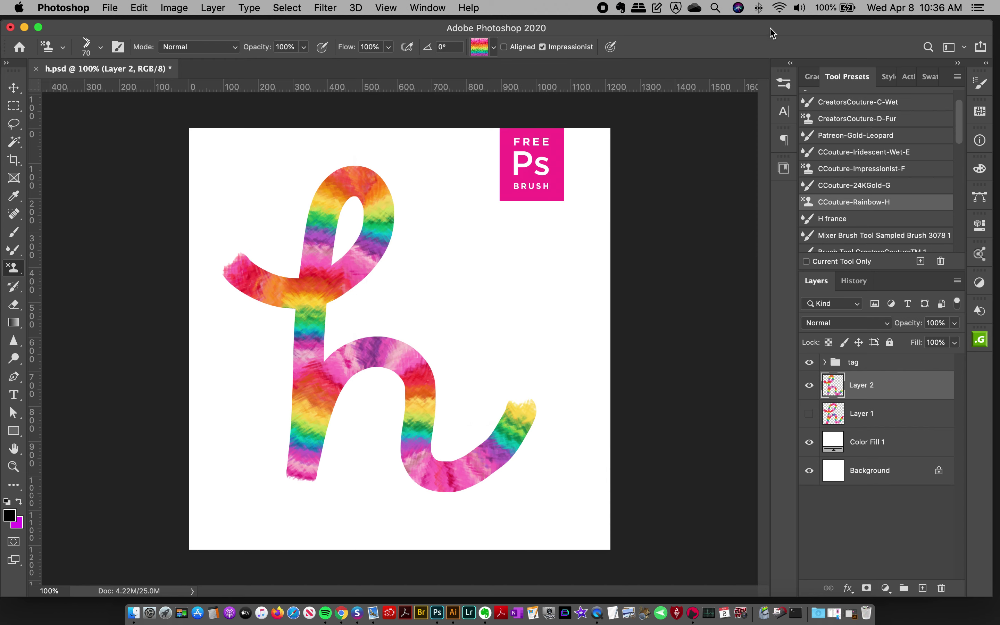
pyautogui.click(979, 85)
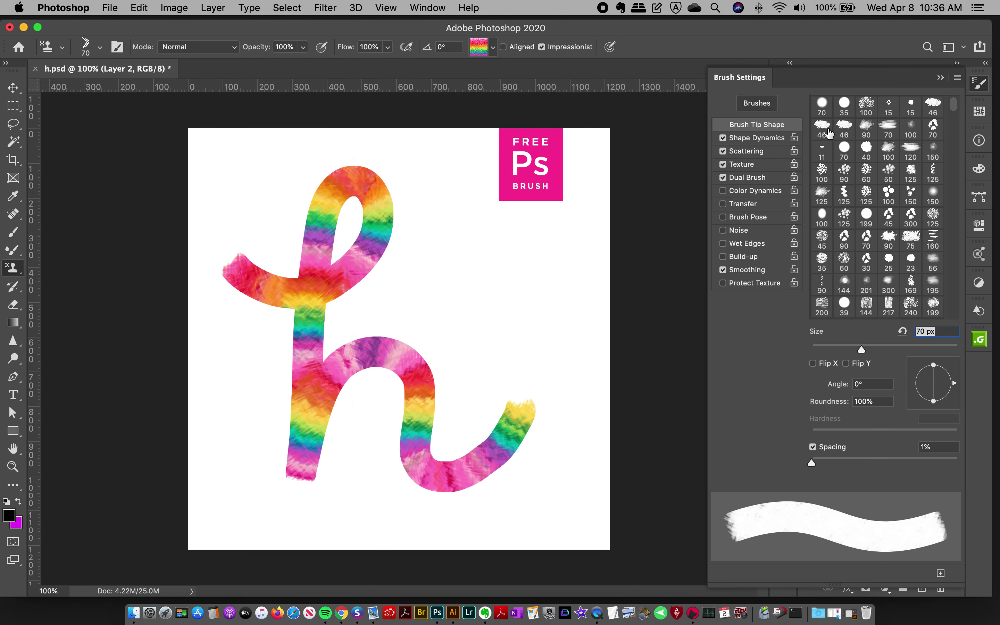
pyautogui.click(976, 86)
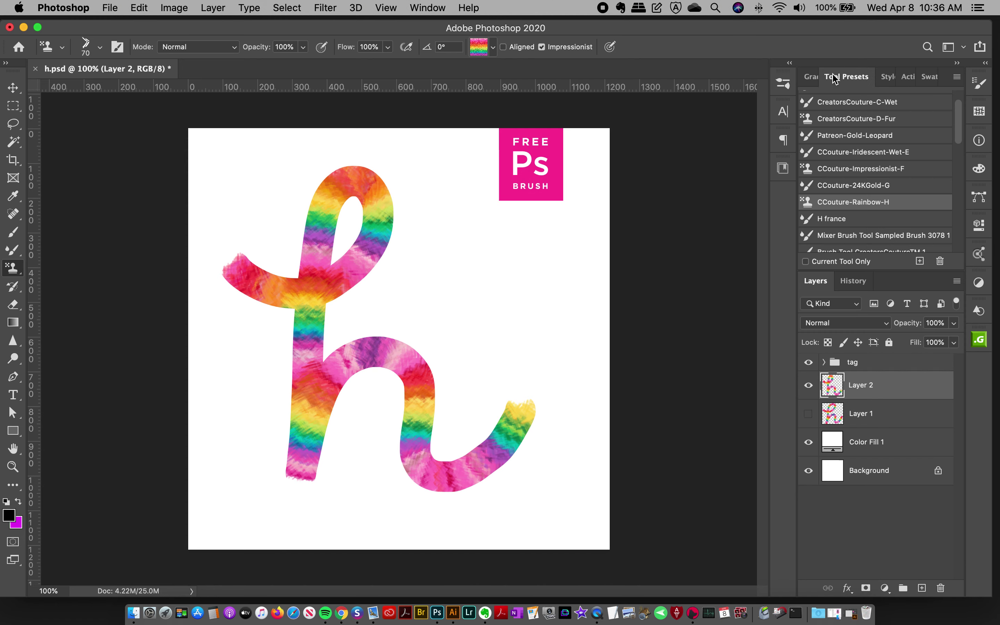
pyautogui.click(980, 111)
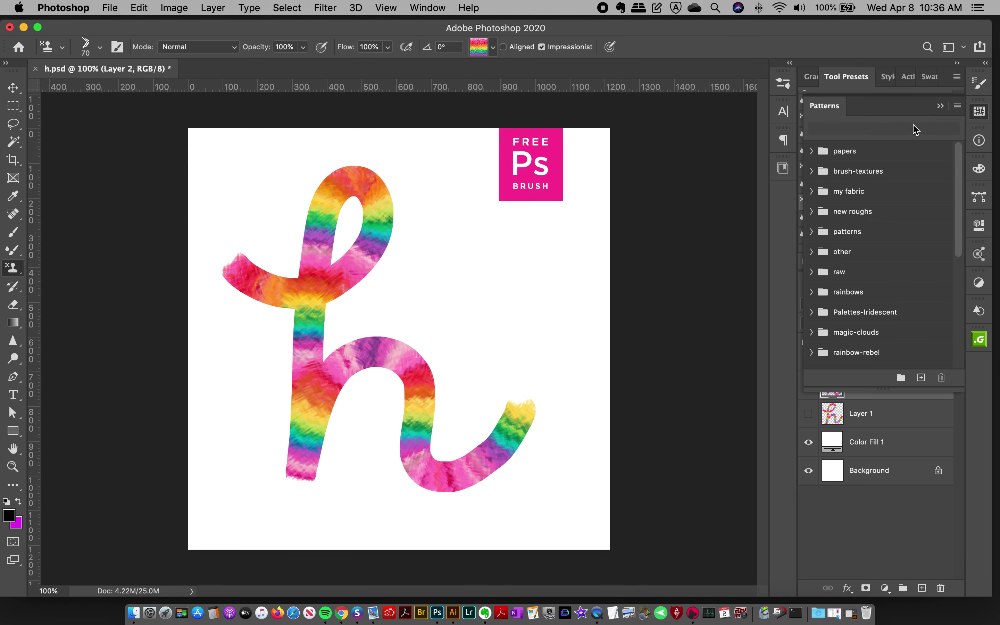
pyautogui.click(956, 107)
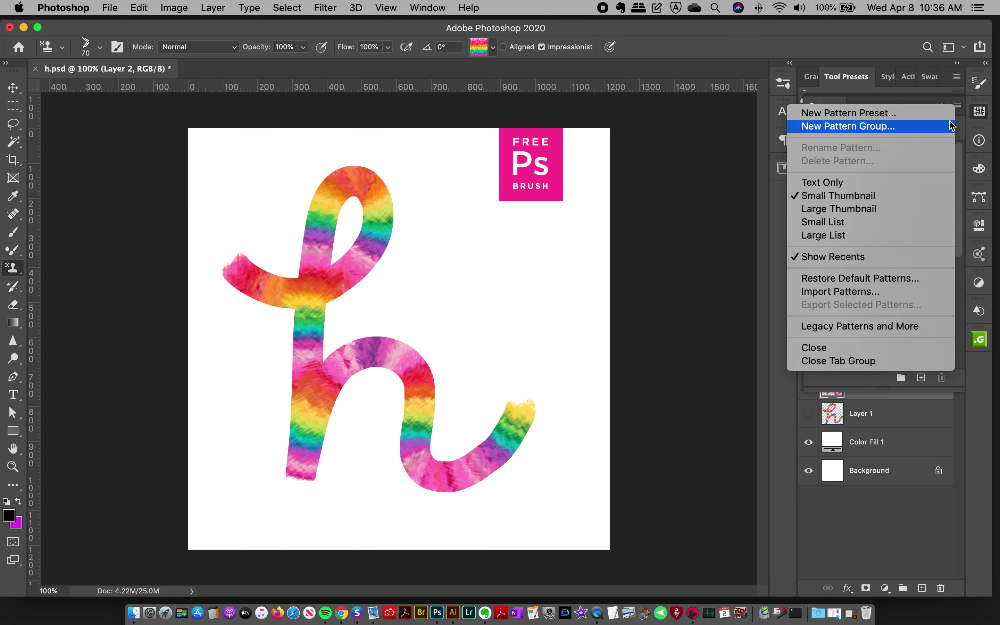
pyautogui.click(978, 121)
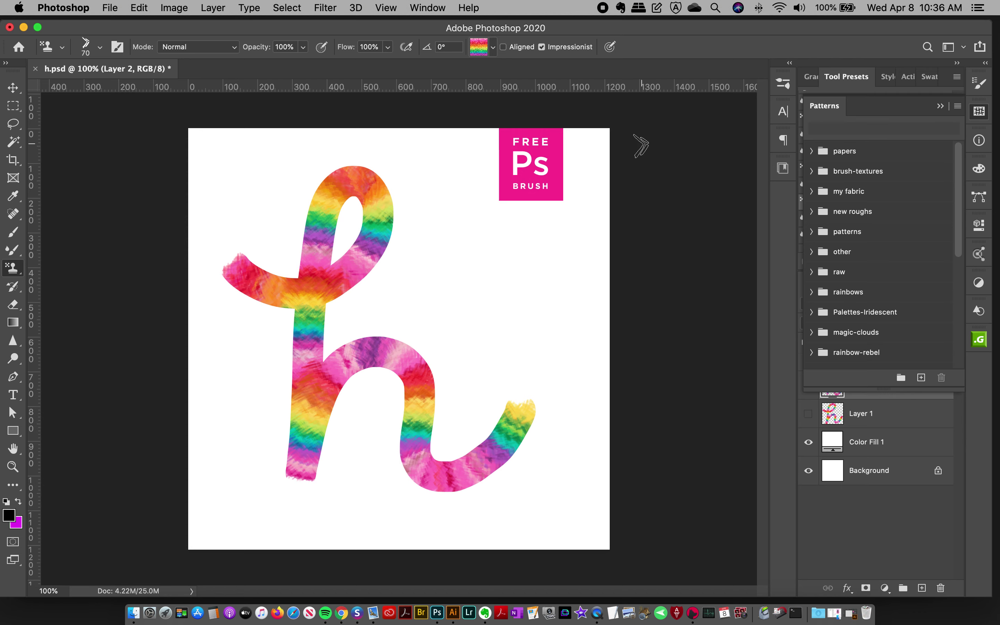
pyautogui.click(980, 112)
# Add Layer 3, hide Layer 2, and paint a rainbow test stroke with a Modern Impressionist brush.
pyautogui.click(921, 588)
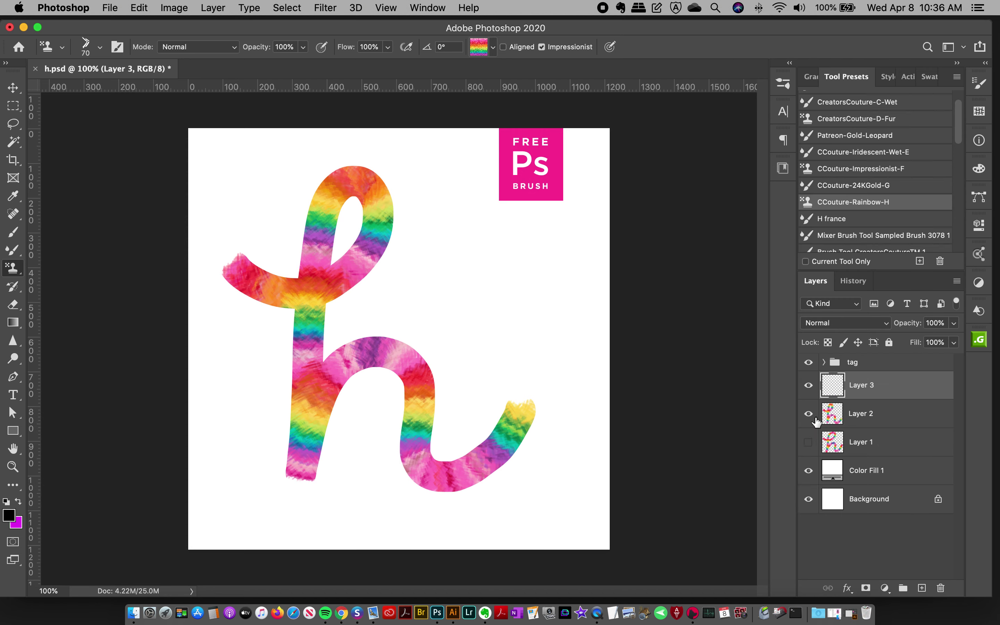
pyautogui.click(810, 414)
pyautogui.click(783, 83)
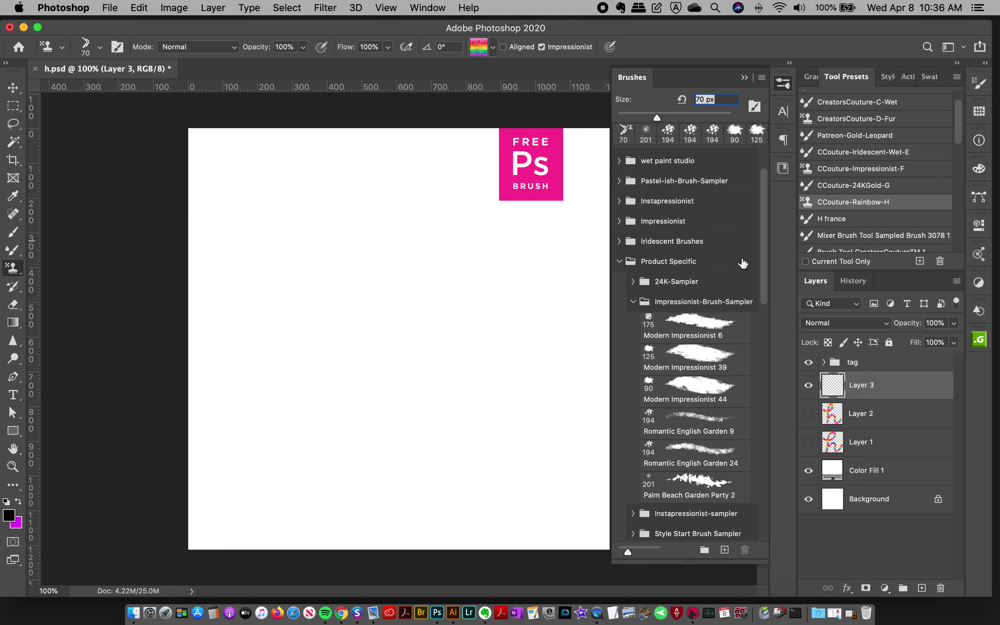
pyautogui.moveTo(763, 270); pyautogui.dragTo(761, 287)
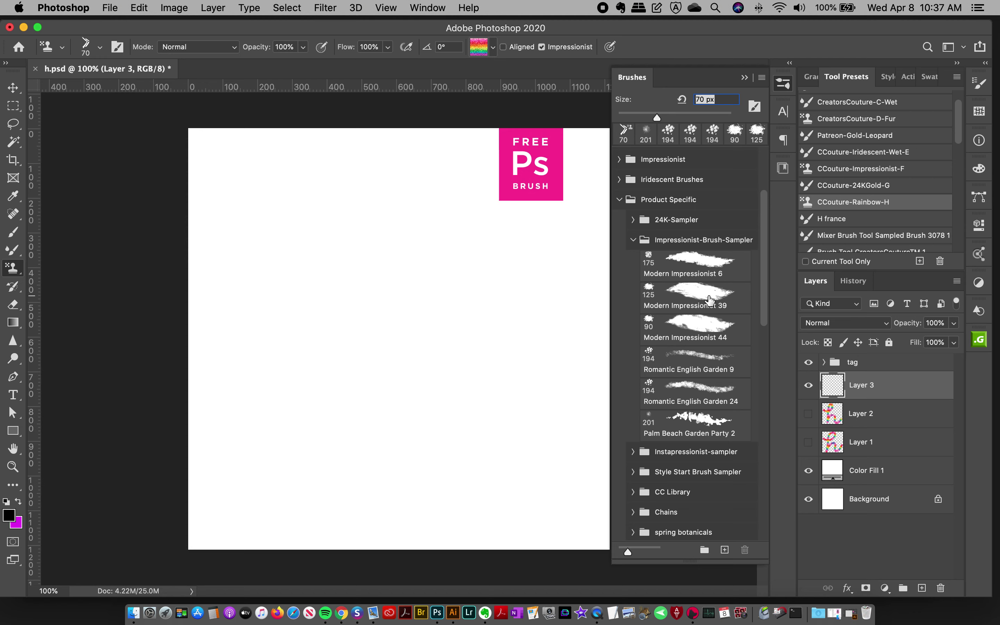
pyautogui.click(703, 273)
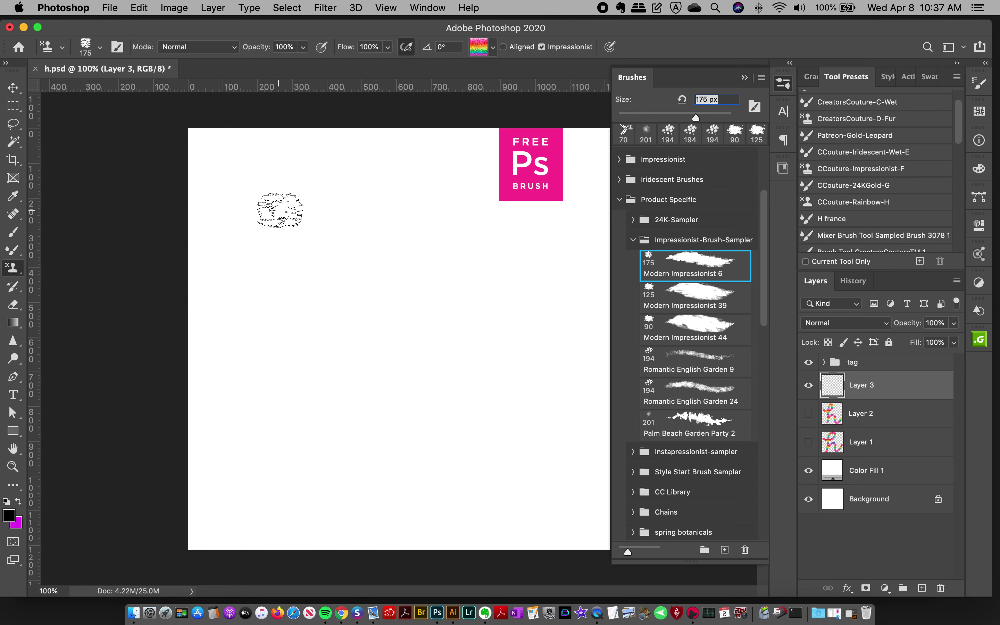
pyautogui.moveTo(282, 196)
pyautogui.mouseDown()
pyautogui.moveTo(268, 214)
pyautogui.moveTo(305, 208)
pyautogui.moveTo(302, 250)
pyautogui.moveTo(330, 250)
pyautogui.moveTo(297, 354)
pyautogui.mouseUp()
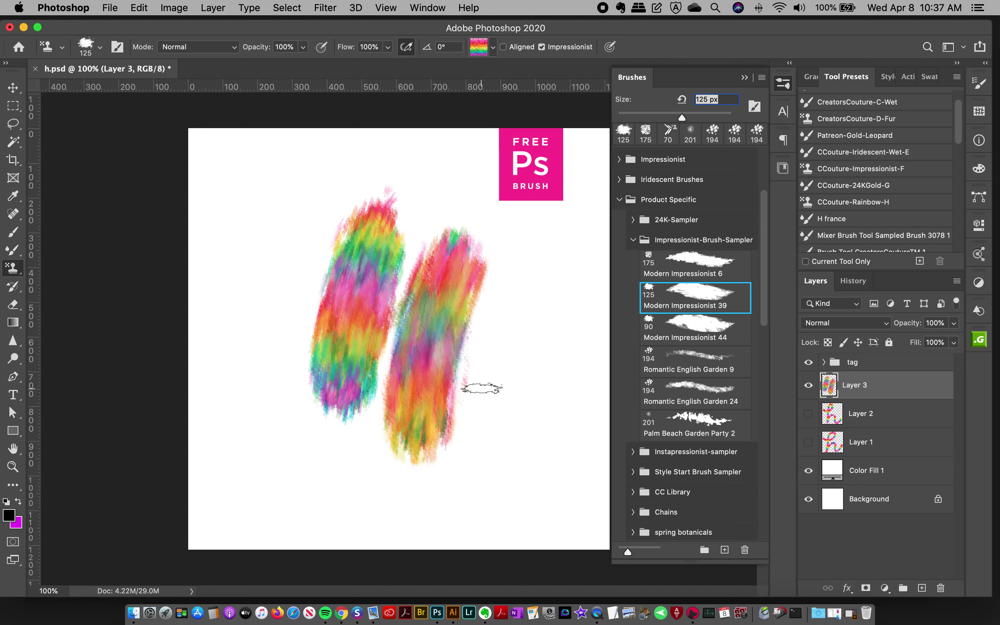
# Paint test strokes with Modern Impressionist 44 and Romantic English Garden 9.
pyautogui.press('super+z')
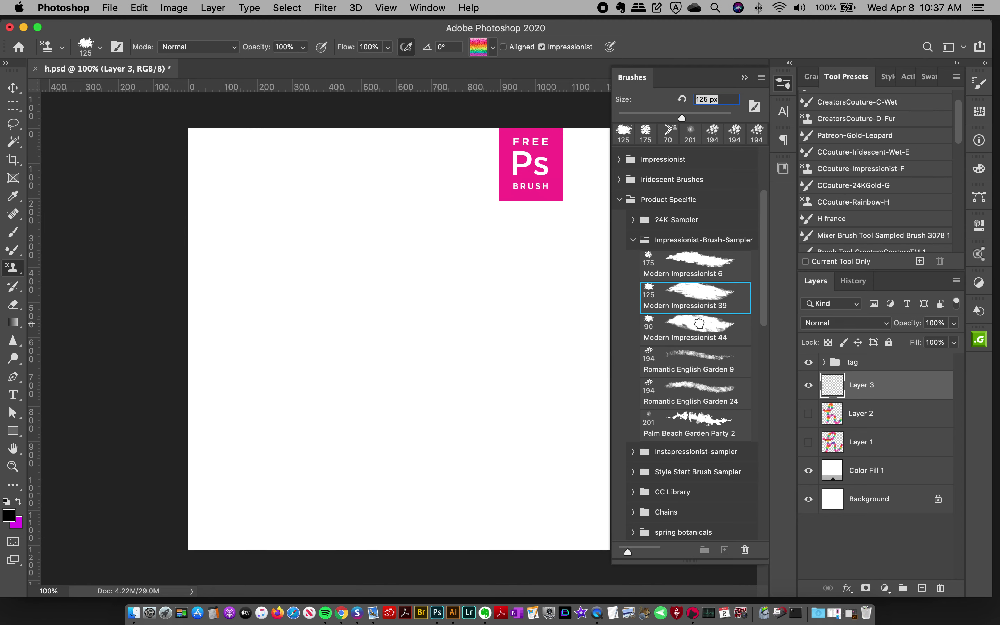
pyautogui.click(717, 326)
pyautogui.moveTo(300, 212)
pyautogui.mouseDown()
pyautogui.moveTo(274, 243)
pyautogui.moveTo(306, 243)
pyautogui.moveTo(269, 311)
pyautogui.moveTo(337, 258)
pyautogui.moveTo(299, 311)
pyautogui.moveTo(330, 332)
pyautogui.moveTo(250, 347)
pyautogui.moveTo(295, 393)
pyautogui.moveTo(324, 369)
pyautogui.moveTo(332, 422)
pyautogui.mouseUp()
pyautogui.click(687, 366)
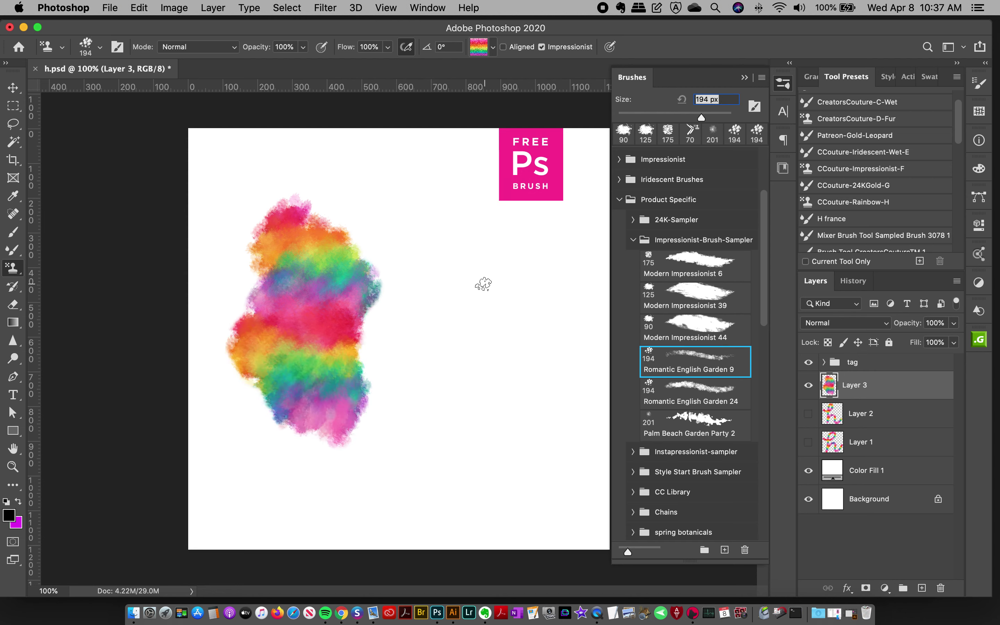
pyautogui.moveTo(478, 284)
pyautogui.mouseDown()
pyautogui.moveTo(458, 291)
pyautogui.moveTo(471, 393)
pyautogui.moveTo(496, 426)
pyautogui.moveTo(487, 452)
pyautogui.moveTo(517, 458)
pyautogui.mouseUp()
# Choose Palm Beach Garden Party 2, clear Layer 3, and undo a multicoloured test blob.
pyautogui.click(693, 425)
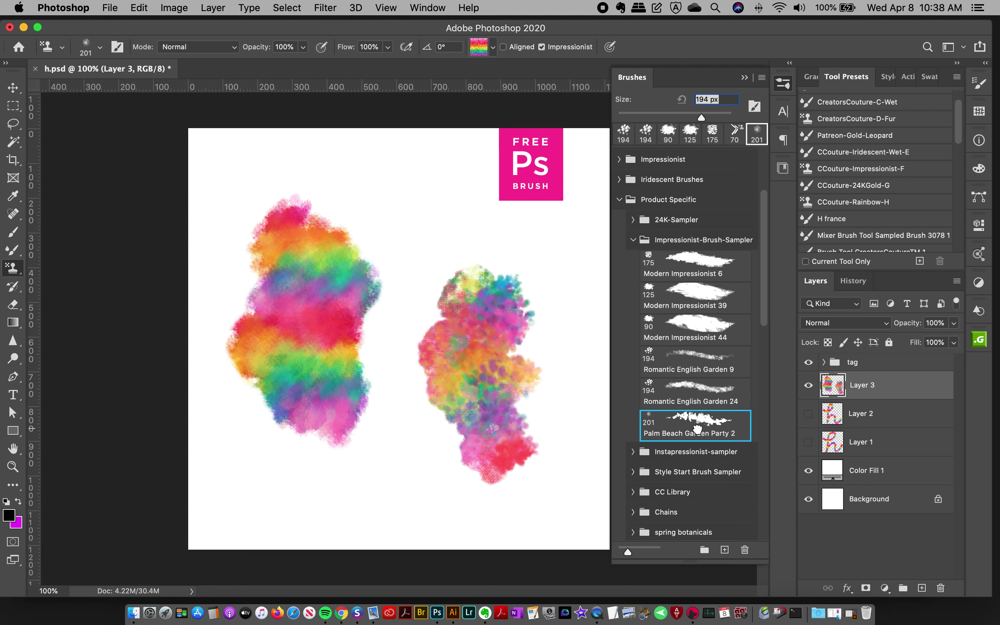
pyautogui.press('super+a')
pyautogui.press('Delete')
pyautogui.moveTo(360, 258)
pyautogui.mouseDown()
pyautogui.moveTo(363, 290)
pyautogui.moveTo(394, 310)
pyautogui.moveTo(325, 361)
pyautogui.moveTo(387, 348)
pyautogui.moveTo(391, 398)
pyautogui.moveTo(447, 413)
pyautogui.moveTo(514, 383)
pyautogui.mouseUp()
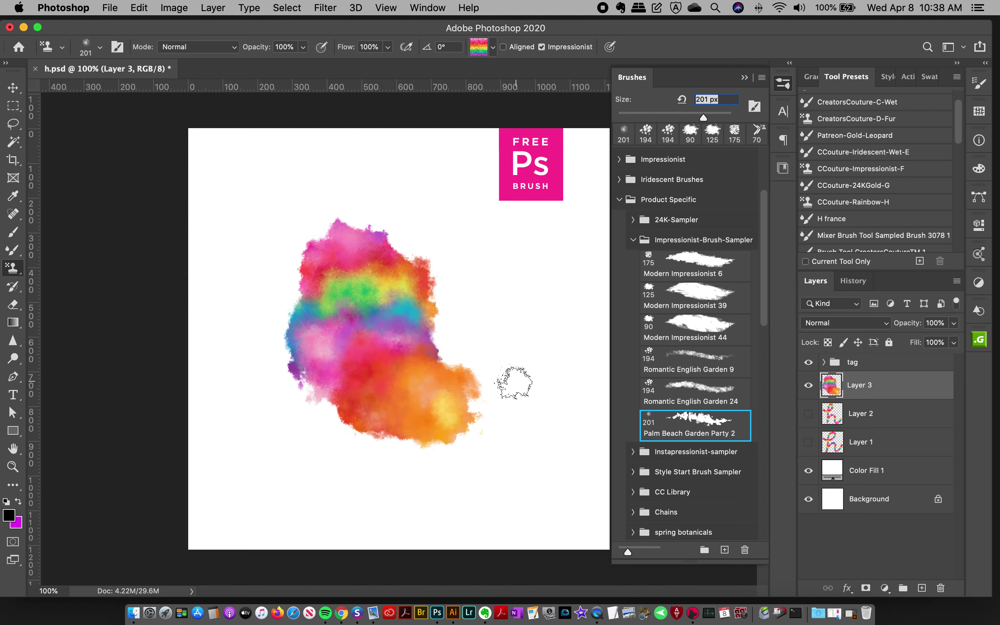
pyautogui.press('super+z')
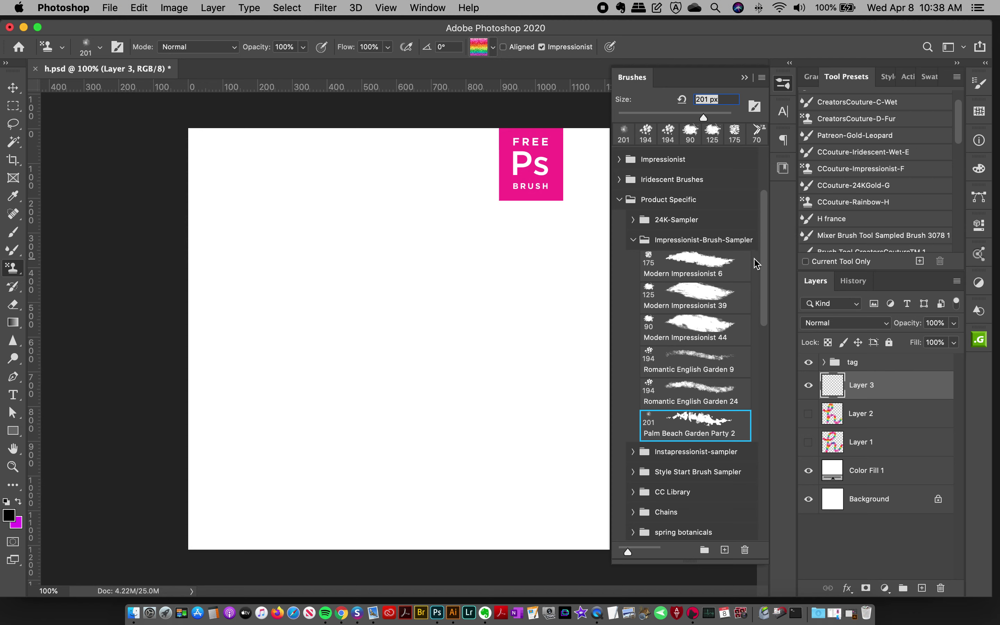
# Make Layer 1 visible again to show the original rainbow h.
pyautogui.click(808, 442)
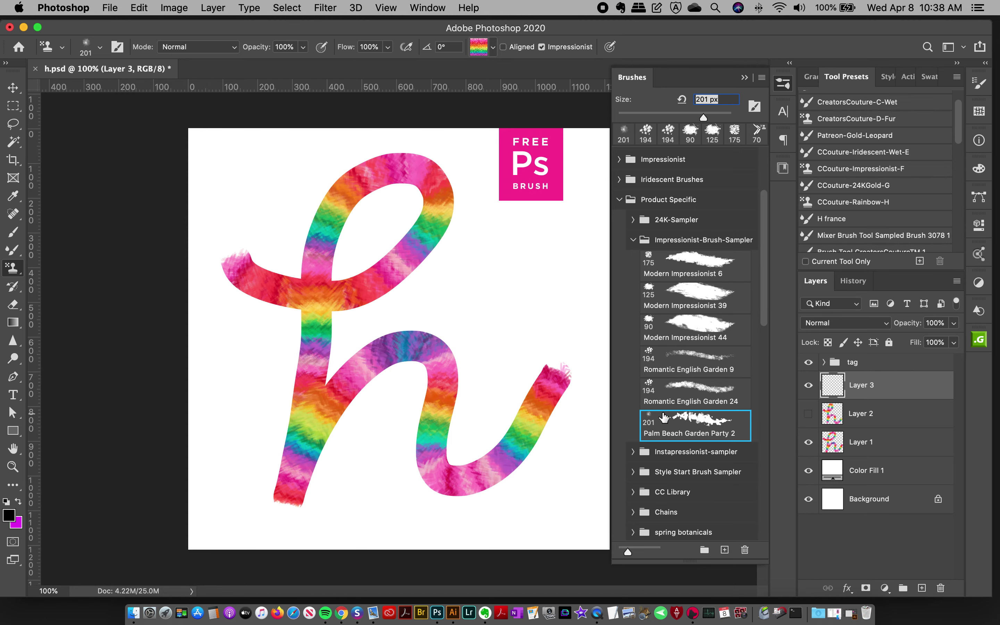